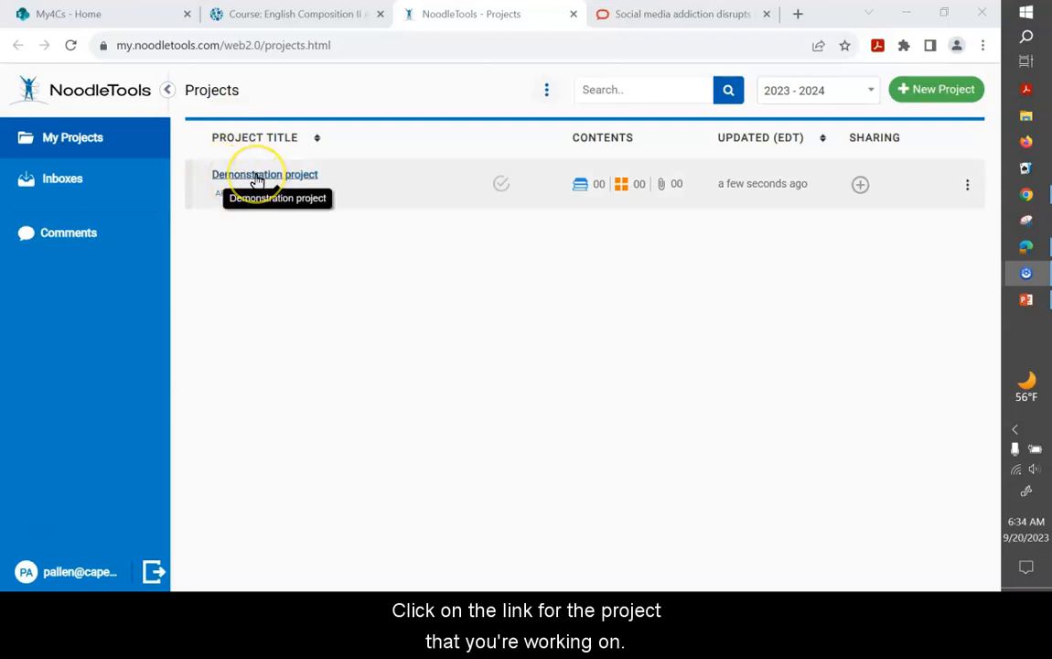
Open the Demonstration project's sources and check The Conversation article on social media addiction that serves as the source.
click(257, 175)
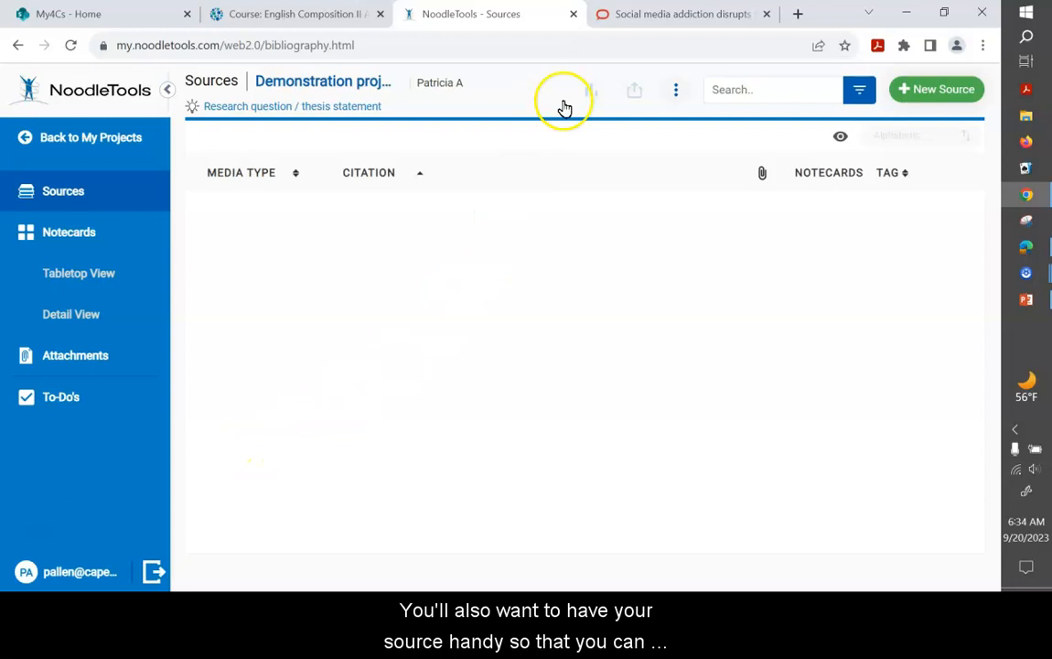
mouse_move(650, 18)
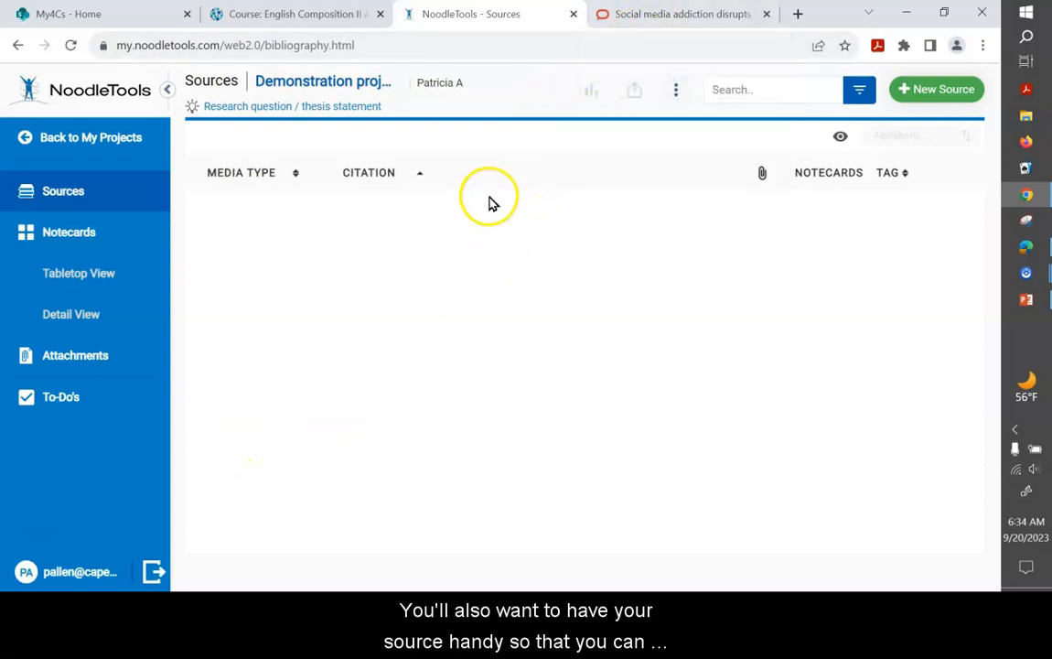
click(665, 22)
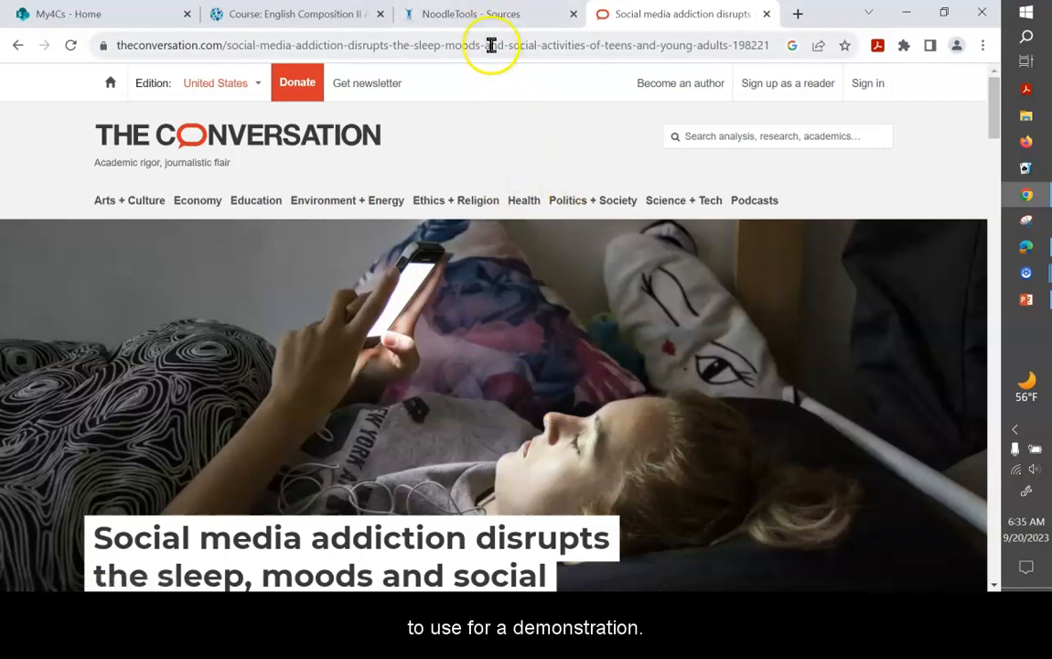
click(475, 16)
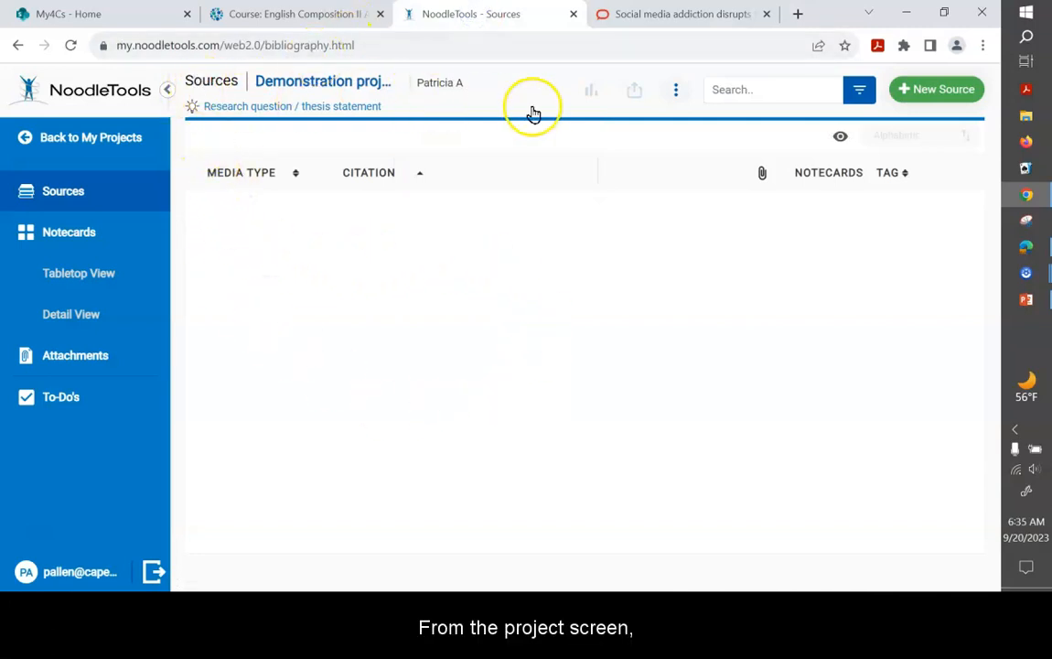
Start a new source citation for a Web Page accessed on a Website.
click(915, 97)
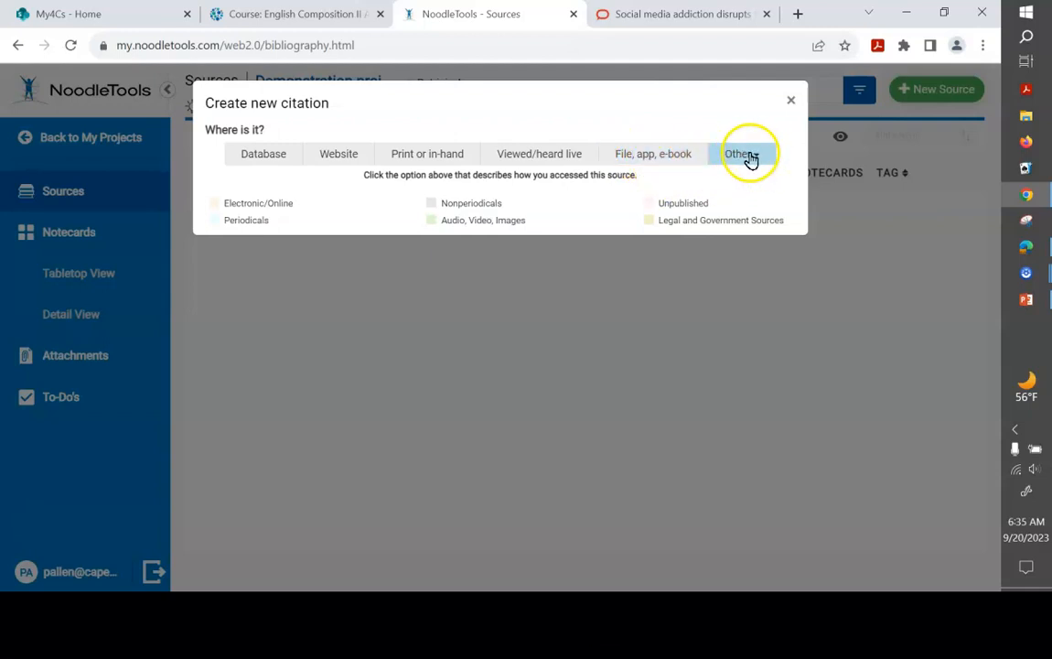
click(330, 155)
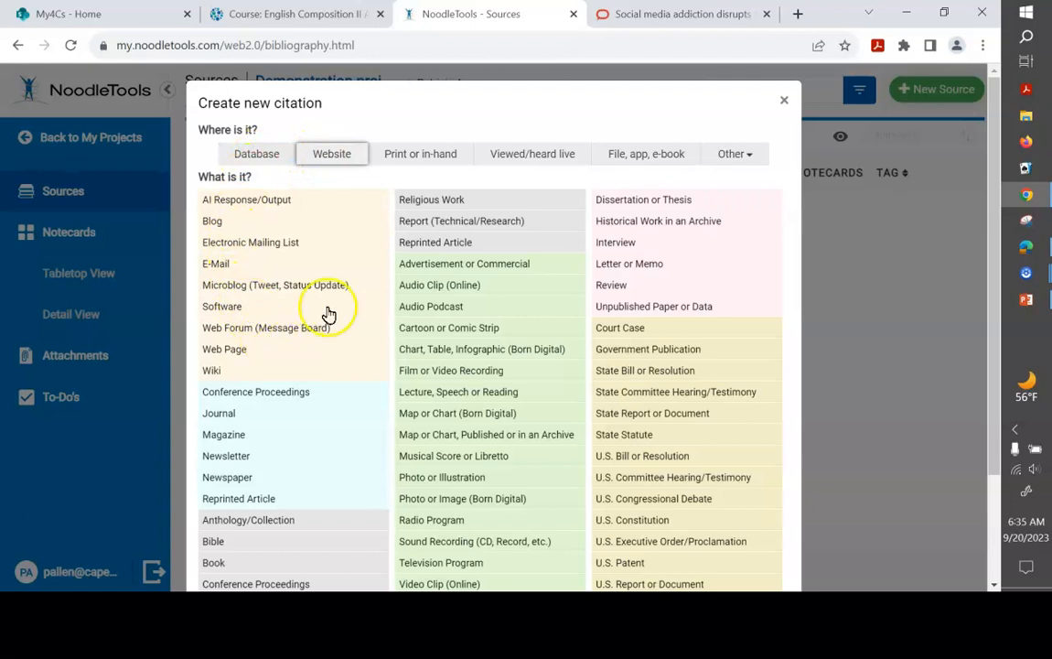
click(237, 353)
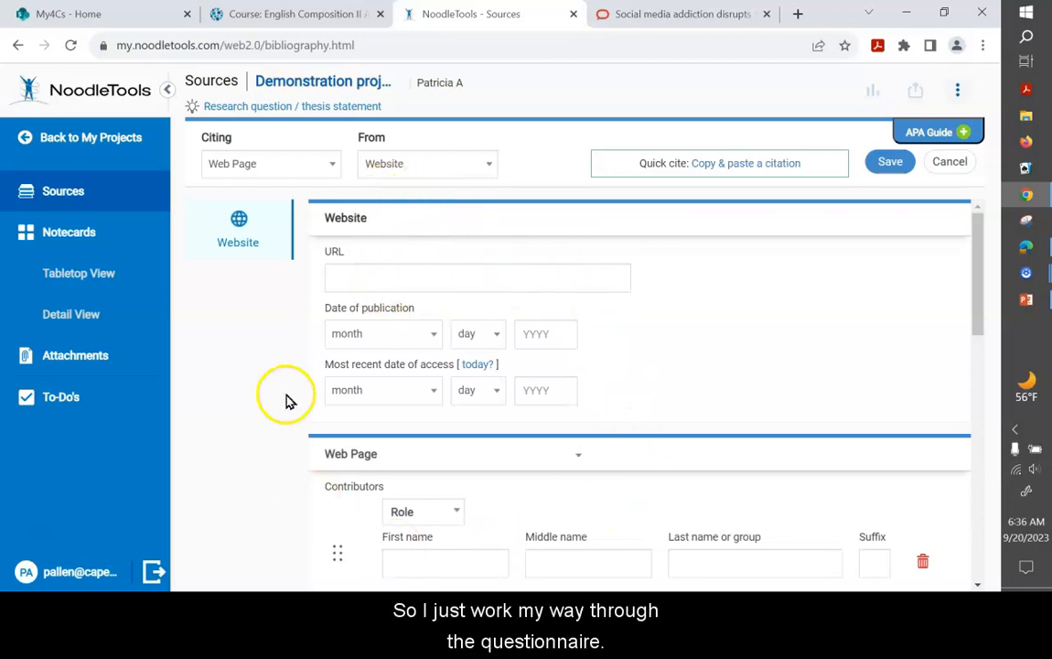
Fill in The Conversation article's URL, the publication date March 8, 2023, and today's date as the most recent access date.
click(389, 274)
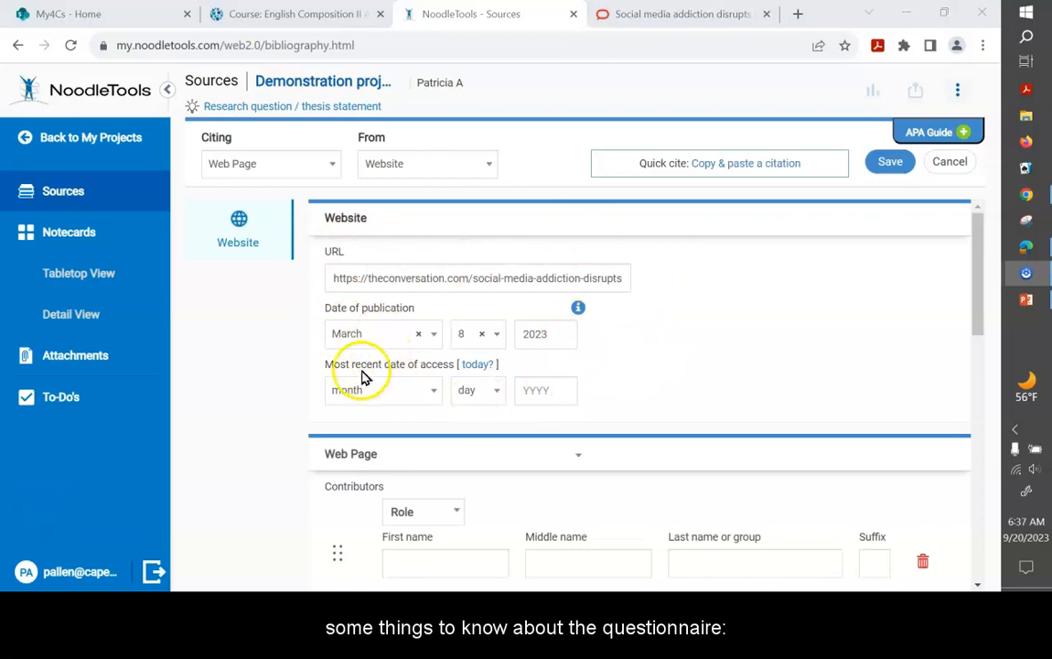
click(467, 364)
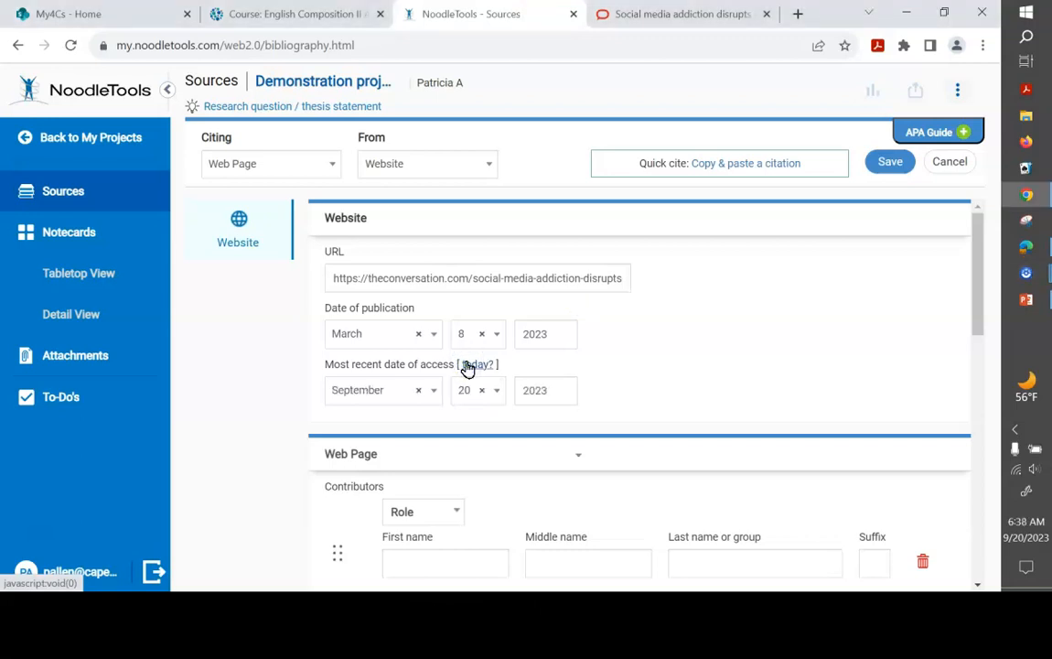
Set the first contributor's role to Author and enter the first listed author's first and last name.
scroll(467, 365, down, 5)
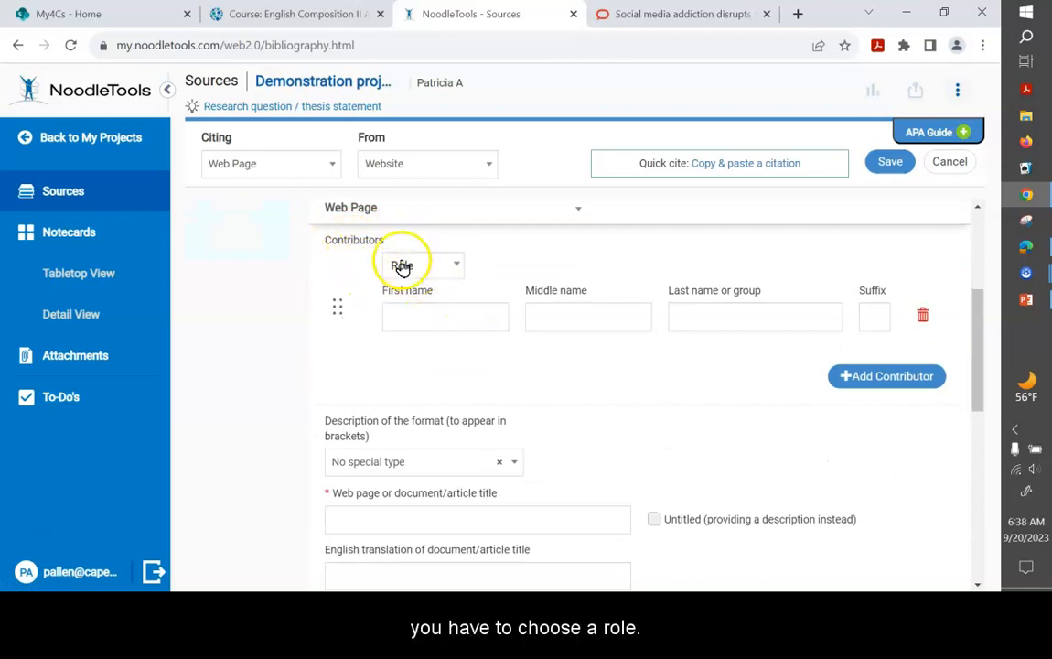
click(457, 266)
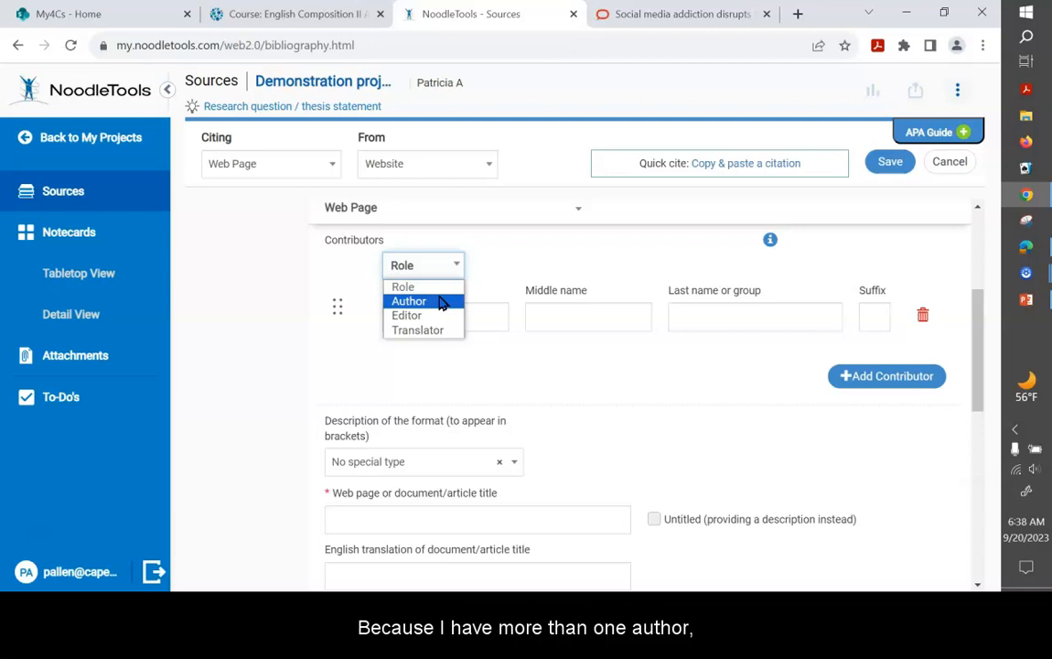
click(440, 302)
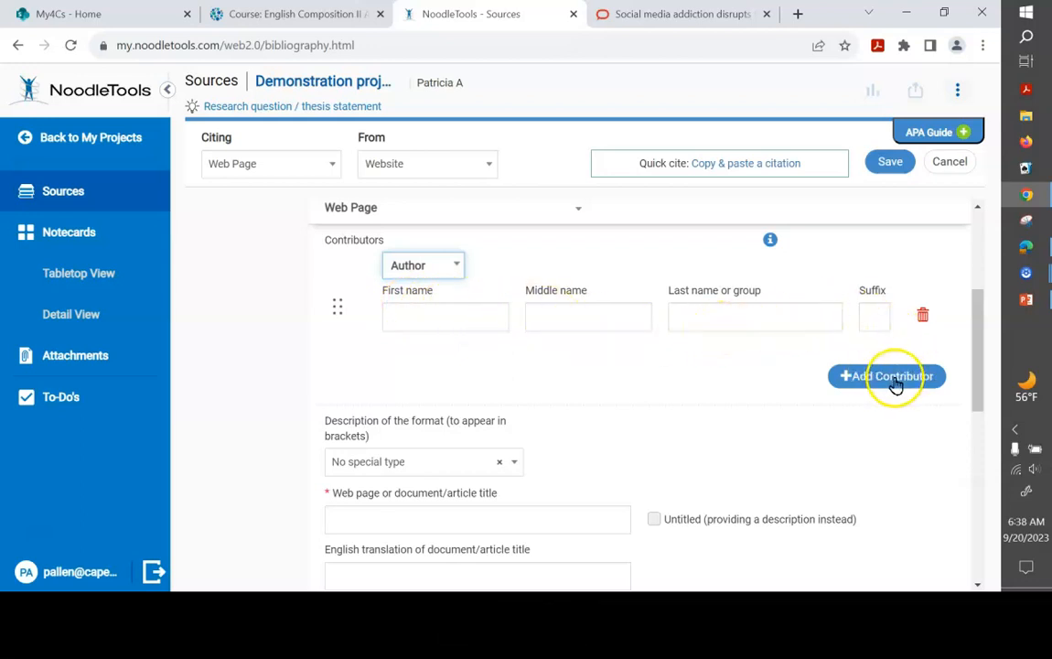
click(622, 369)
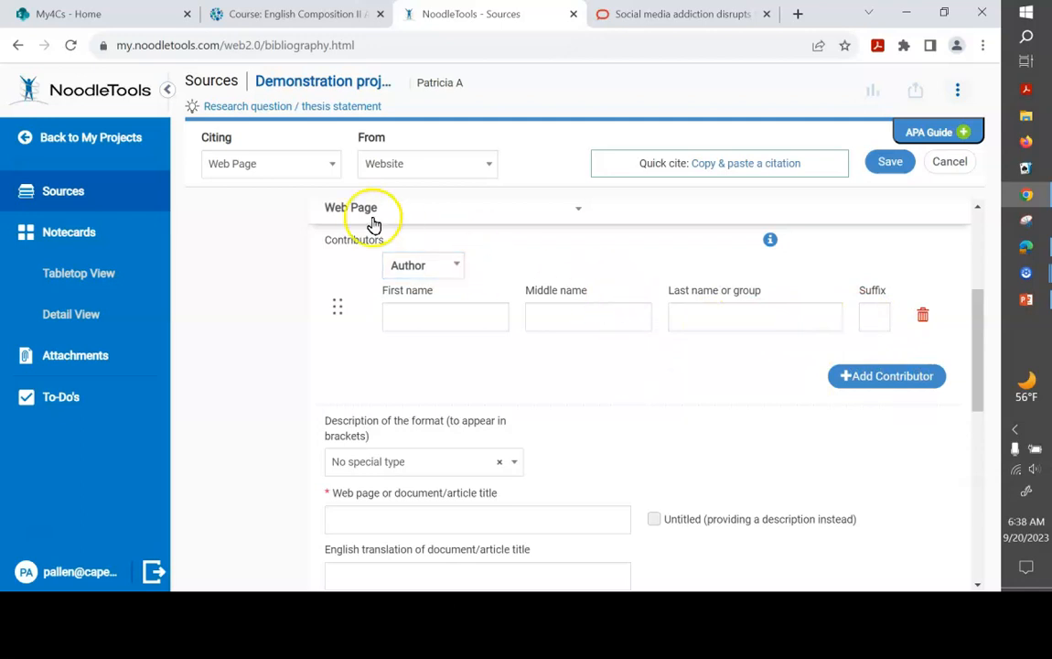
click(48, 503)
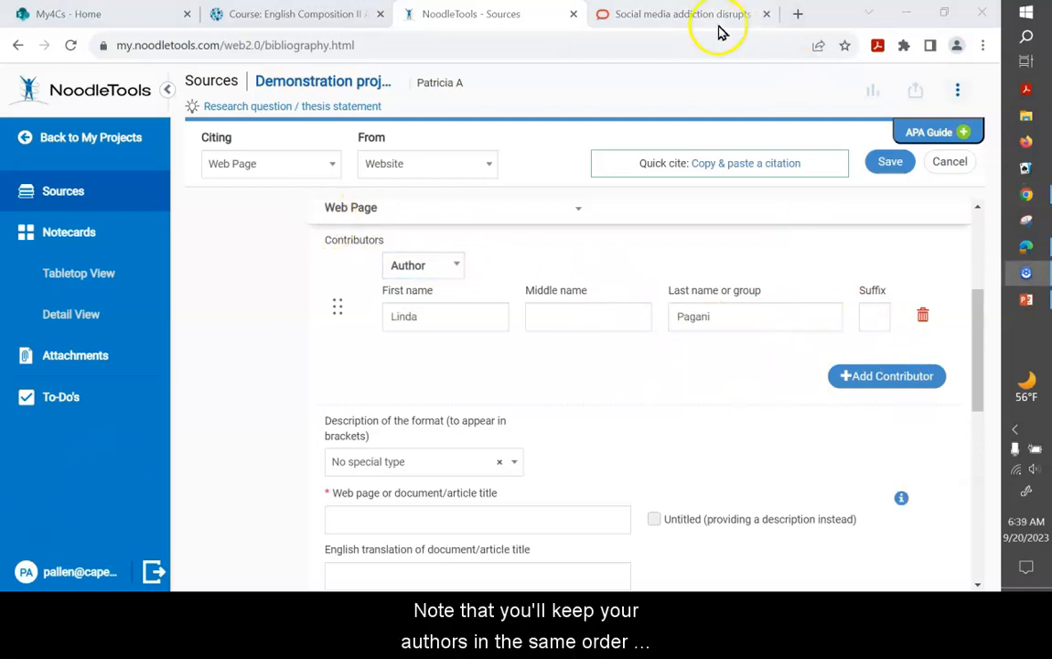
Copy the second author's full name from the author list in The Conversation article.
click(700, 16)
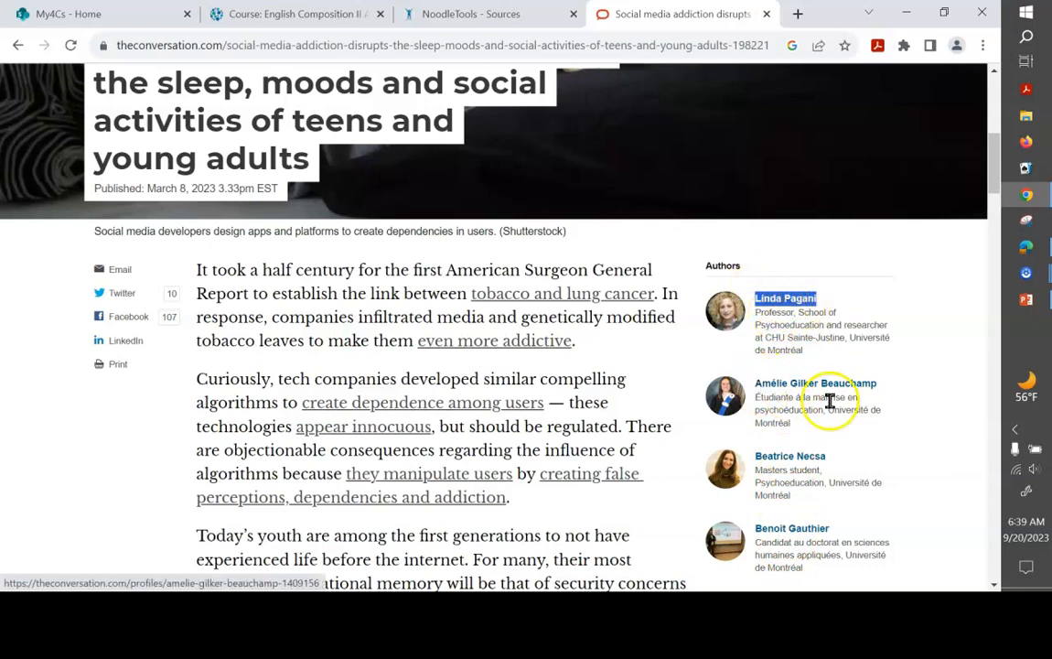
click(888, 389)
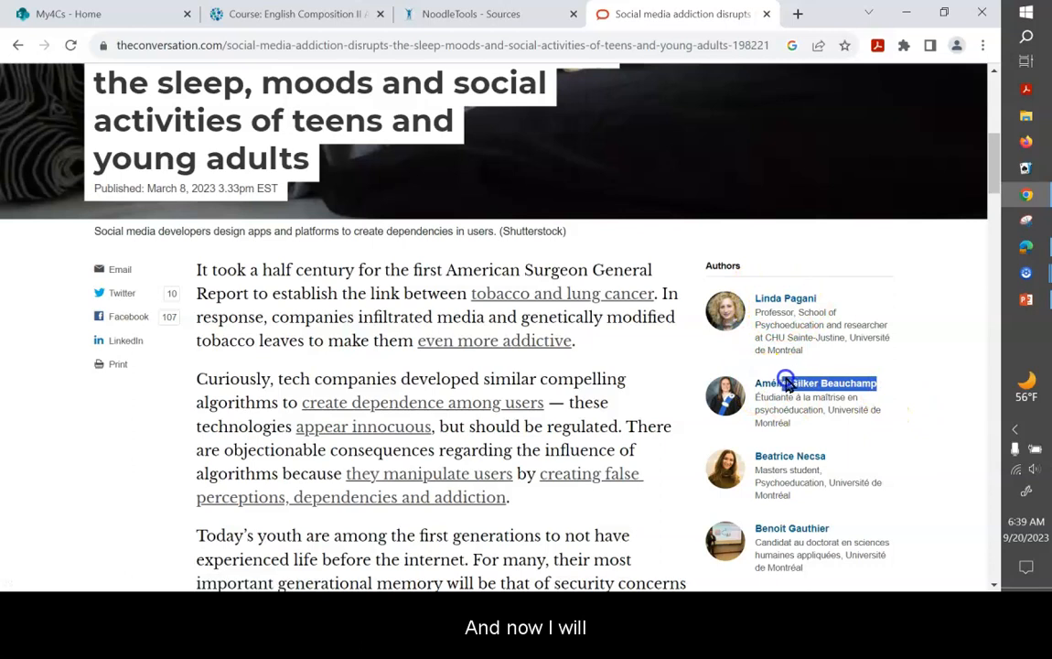
drag(792, 382, 752, 382)
key(ctrl+c)
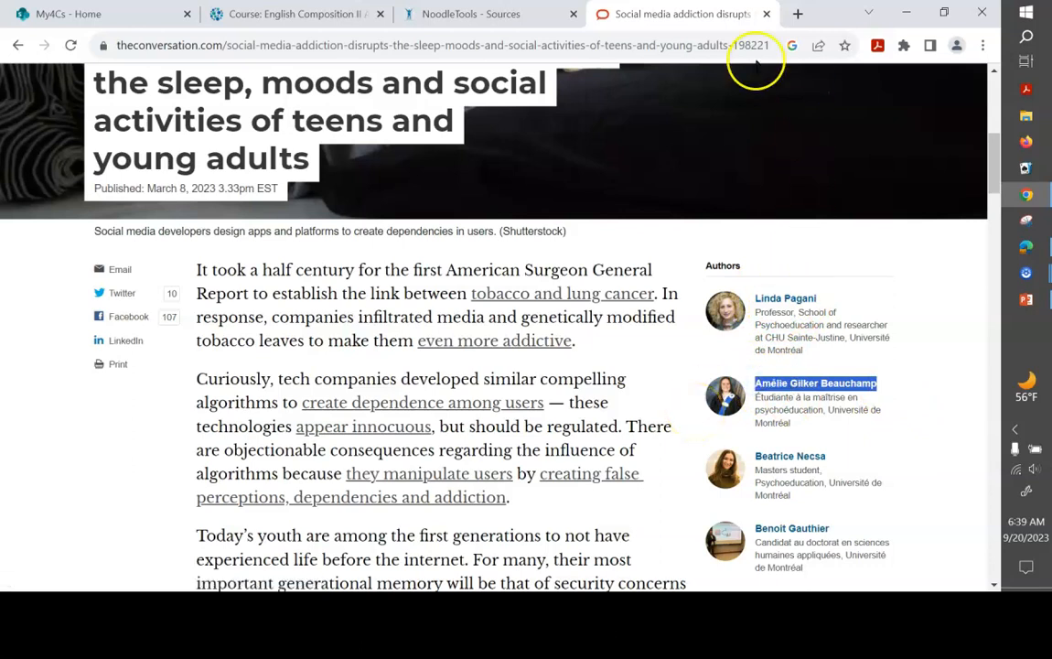
Add a second contributor to the web page citation and set the role to Author.
click(499, 20)
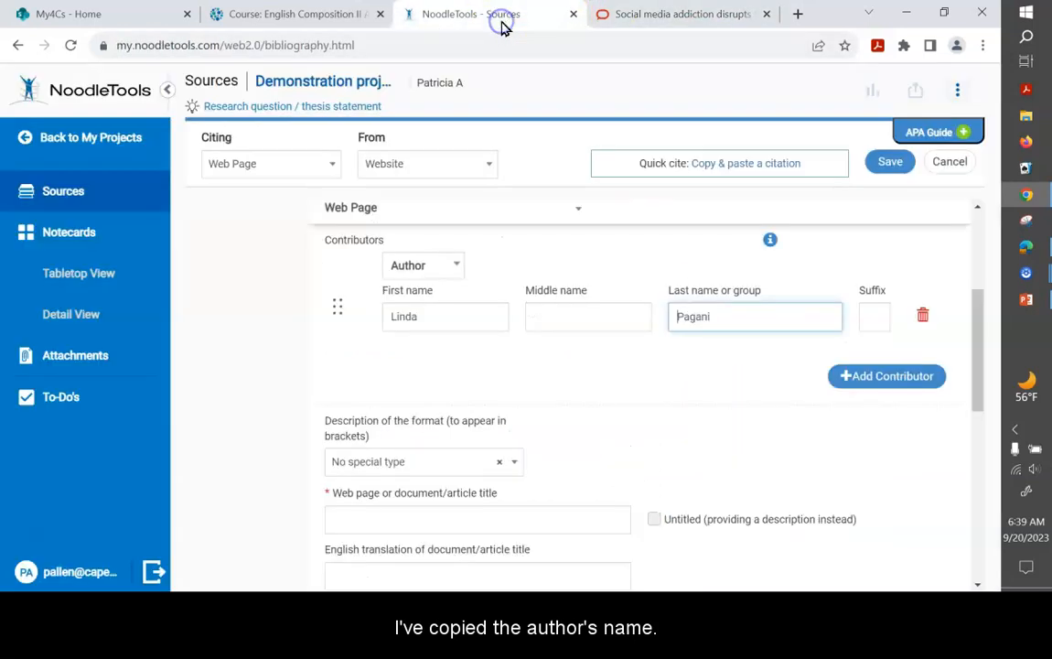
click(891, 378)
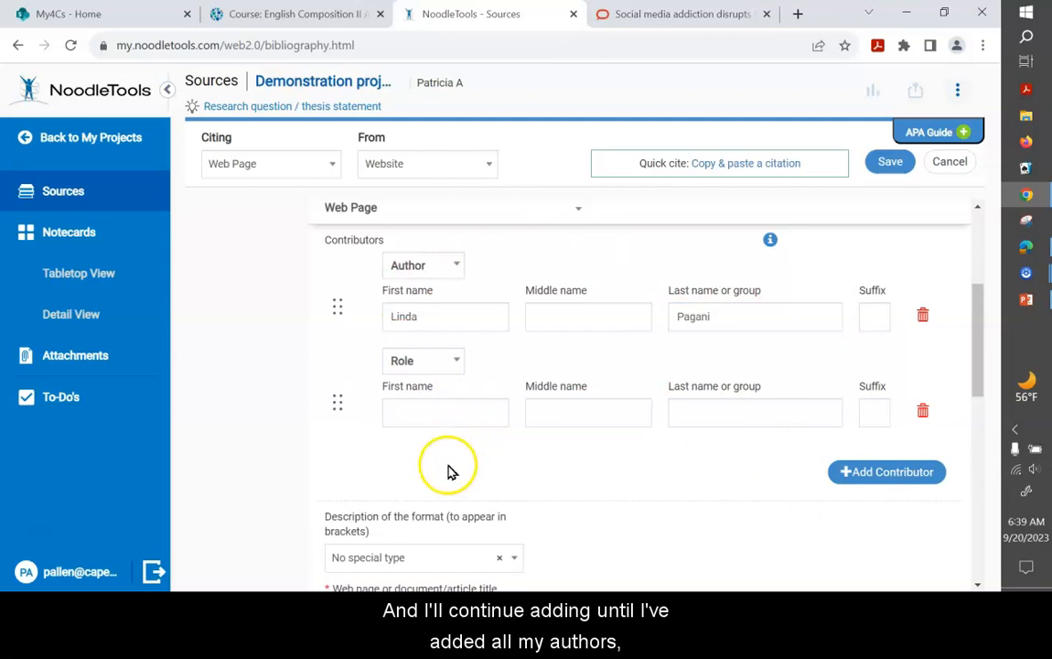
click(455, 364)
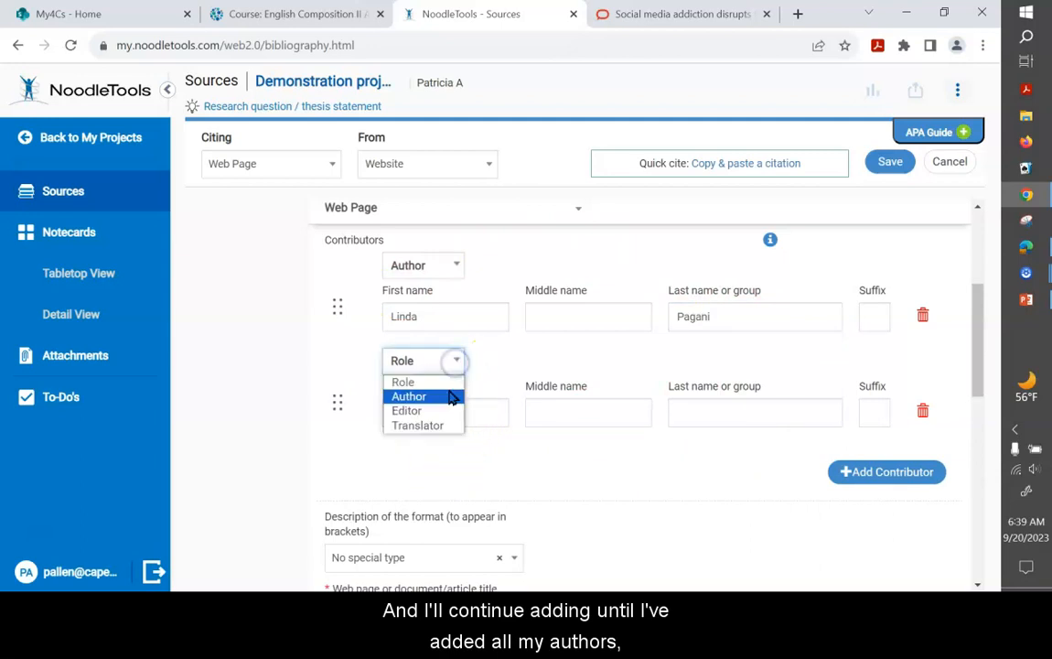
click(448, 397)
click(440, 405)
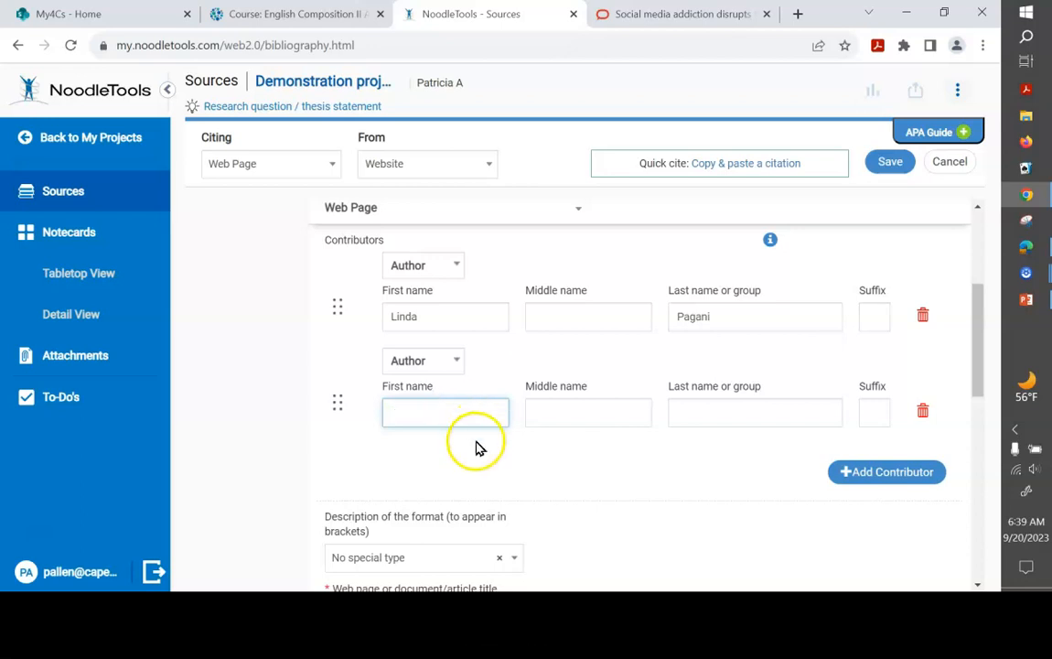
Paste the copied name for the second author and trim it to fill the first name and middle name fields.
key(ctrl+v)
drag(418, 415, 489, 407)
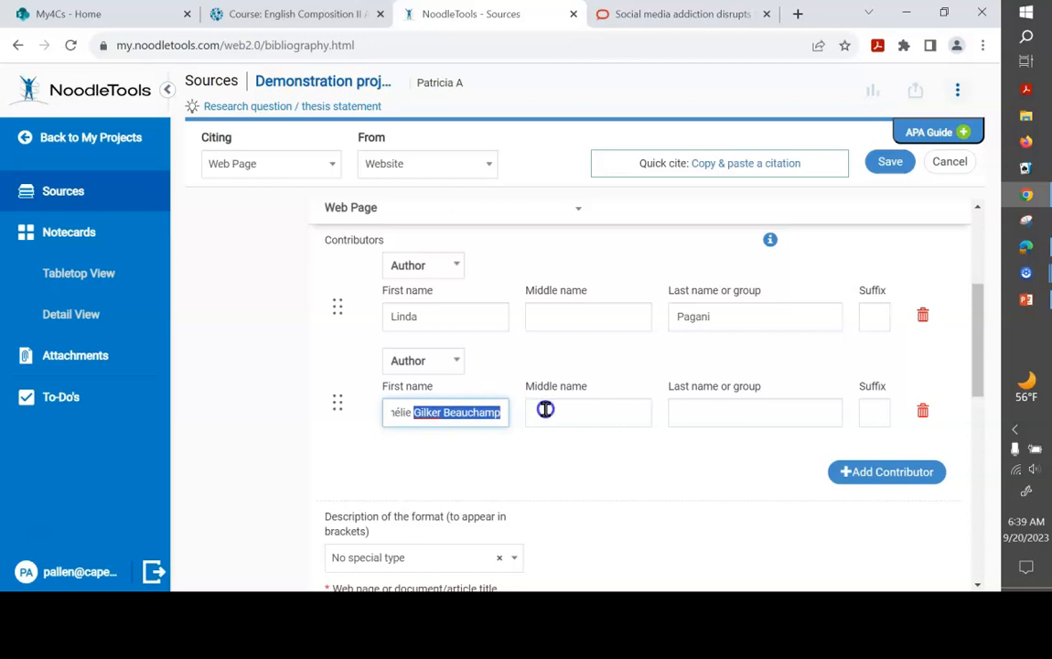
key(BackSpace)
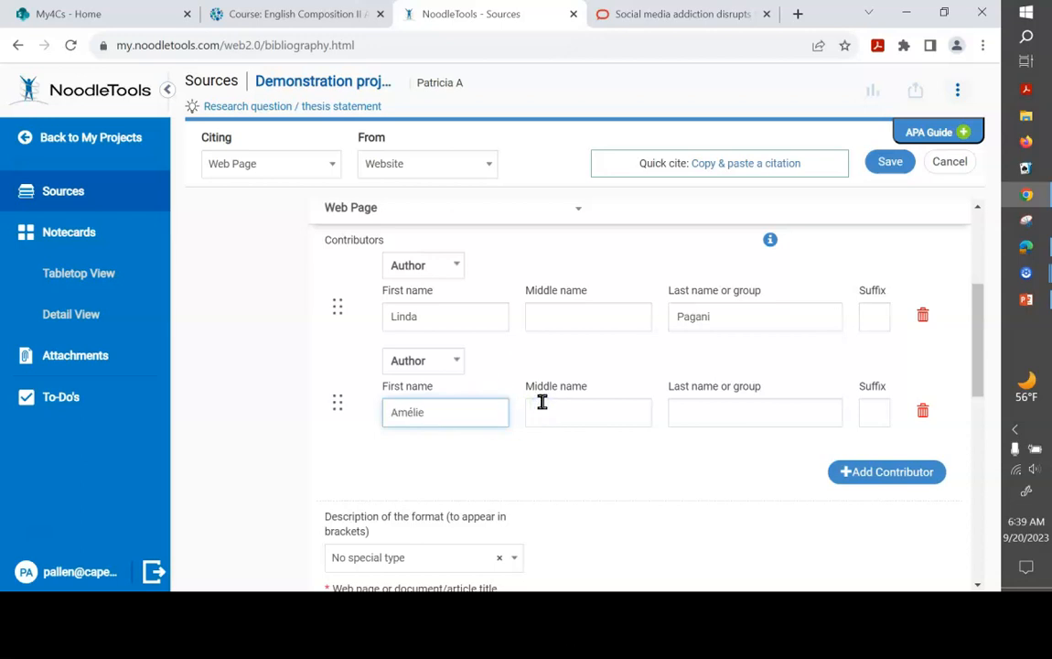
click(548, 410)
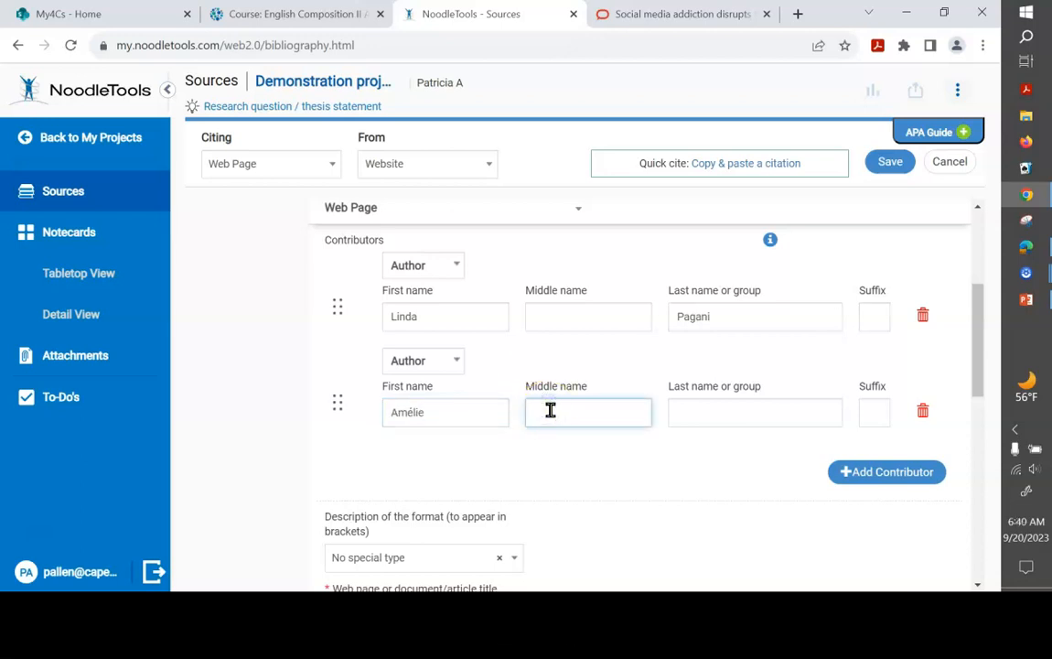
drag(558, 413, 633, 415)
key(BackSpace)
key(ctrl+x)
Paste the full name as the second author's last name and remove the first and middle names from it.
click(709, 405)
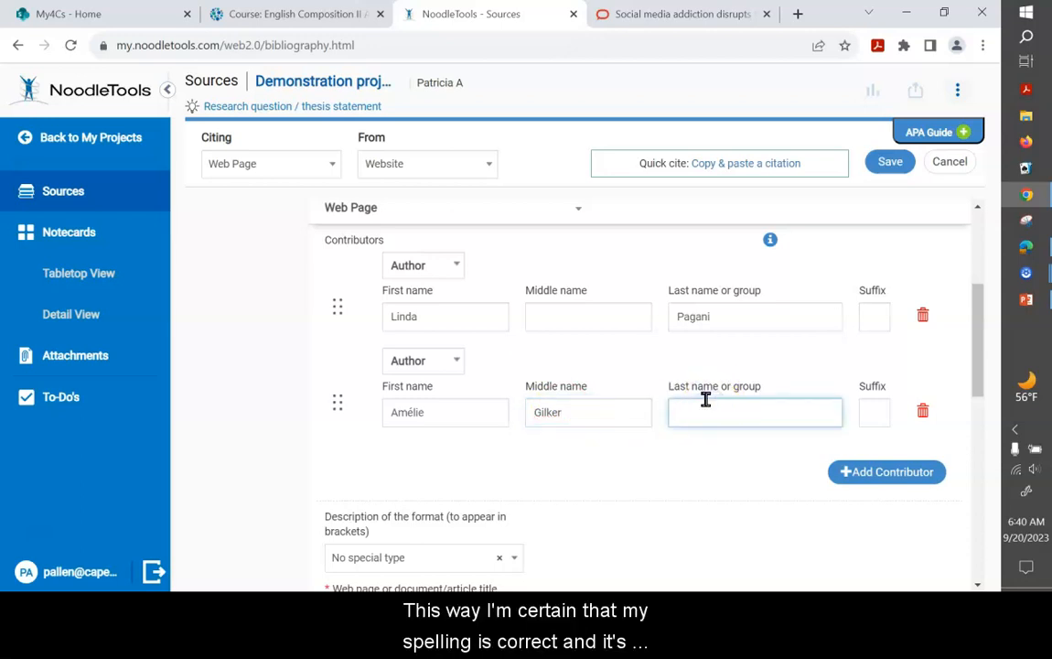
key(ctrl+v)
click(742, 412)
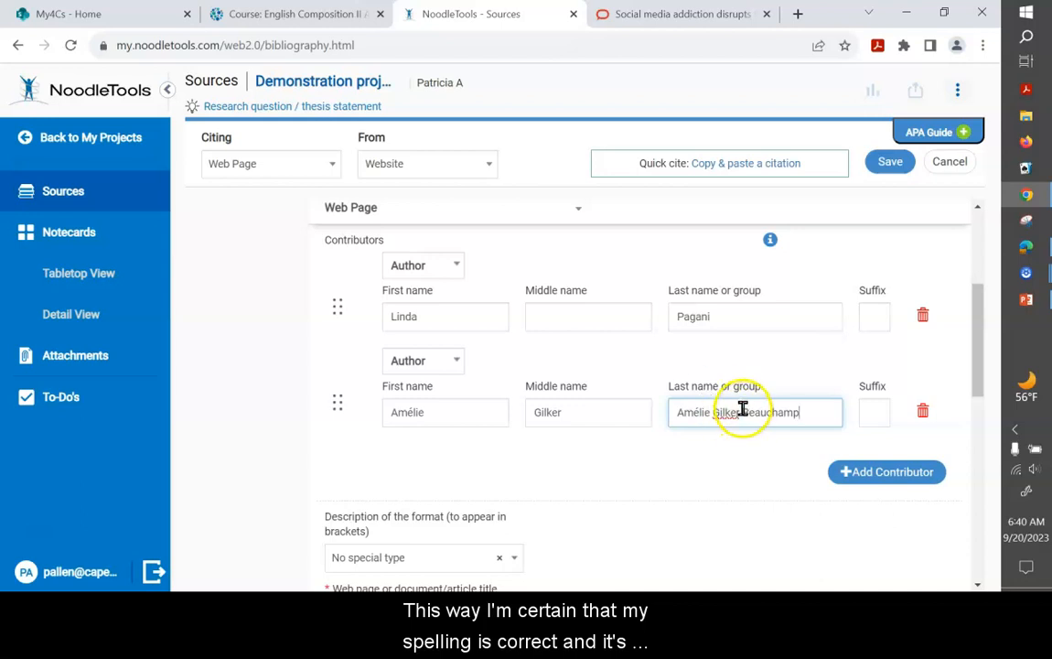
drag(743, 413, 671, 421)
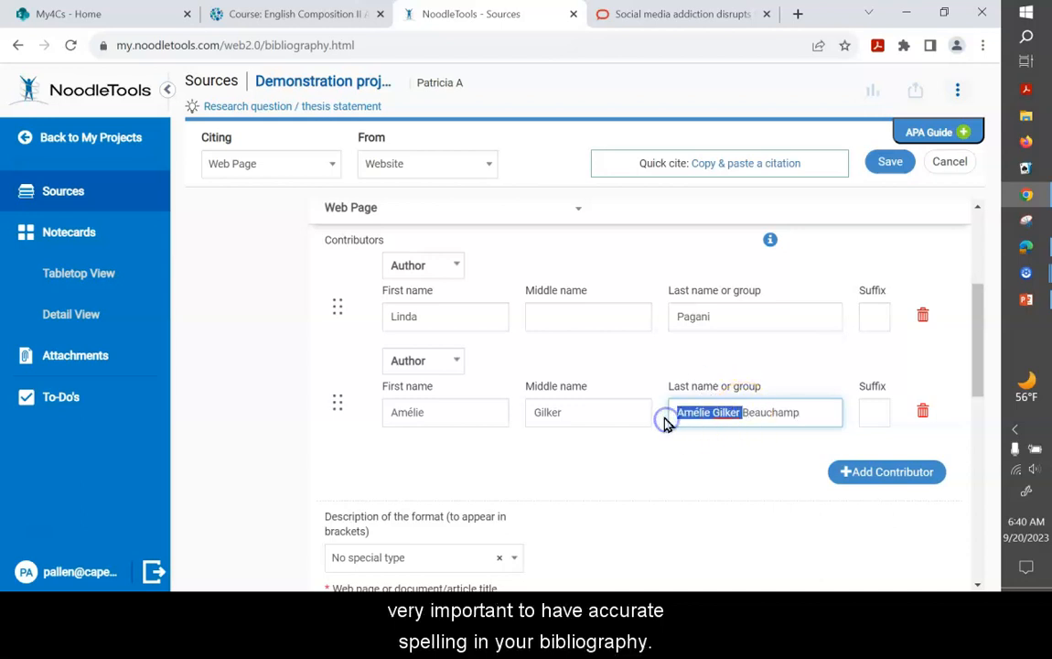
key(BackSpace)
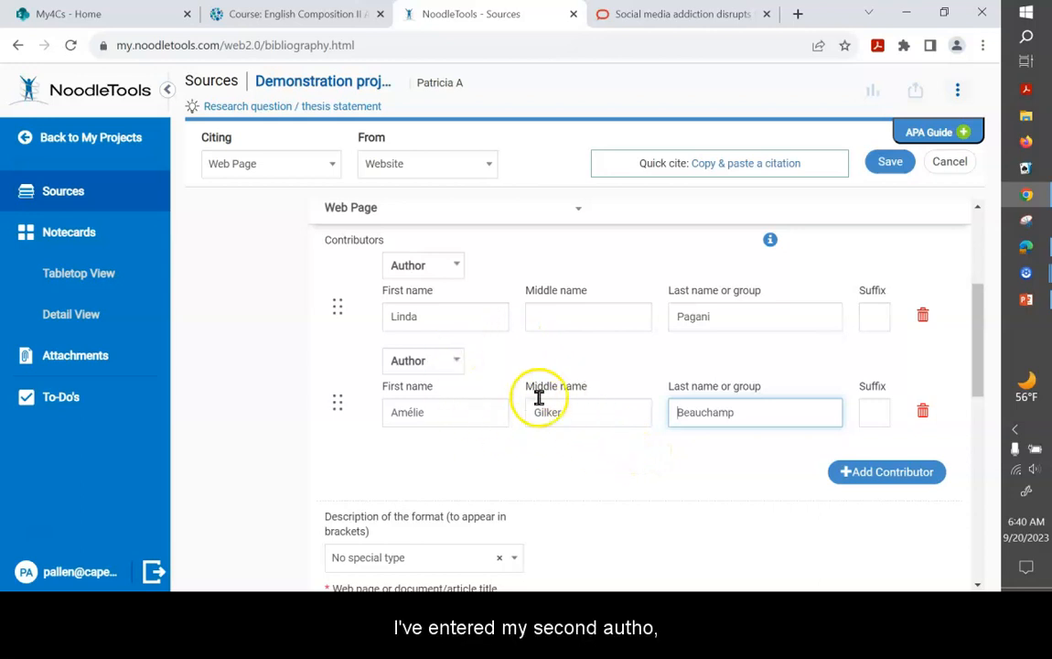
Add a third contributor with the Author role and fill in the remaining authors' names in the article's order.
click(858, 472)
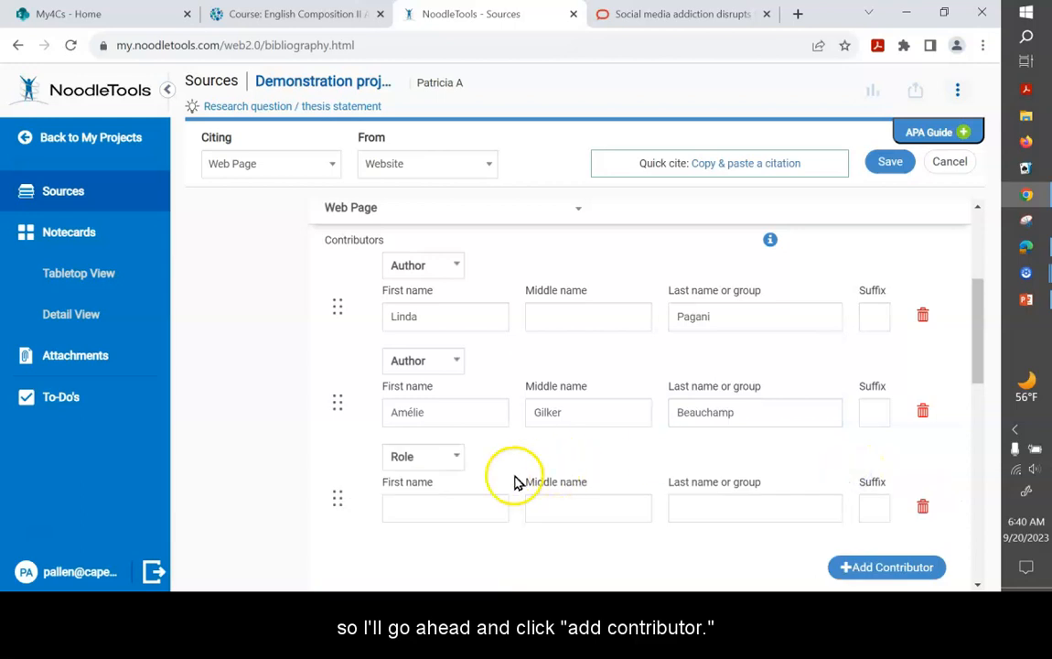
click(455, 457)
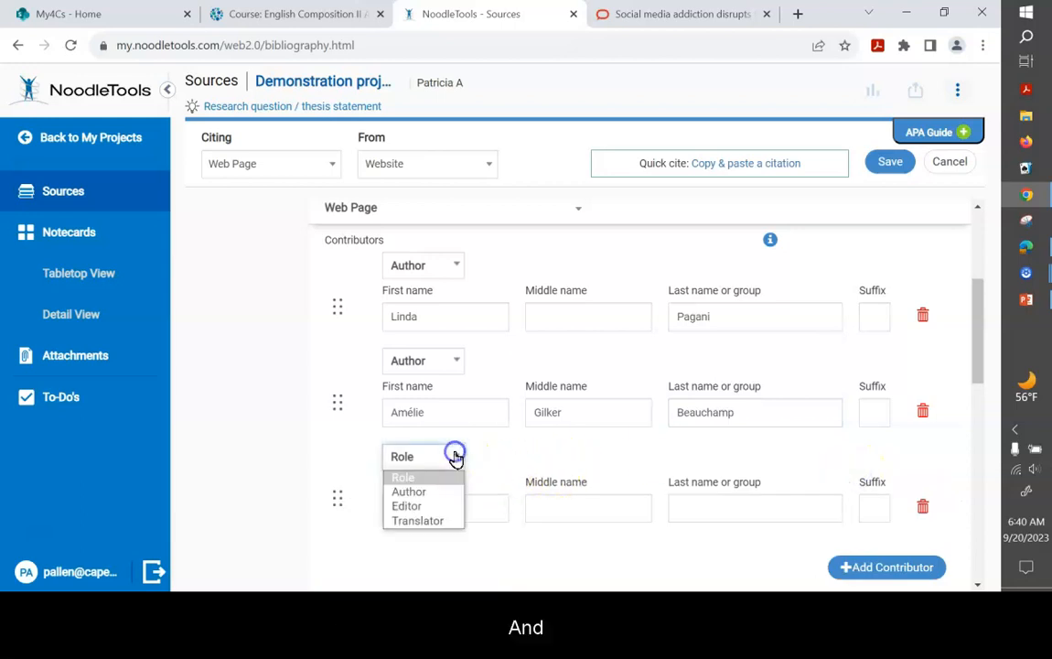
click(436, 501)
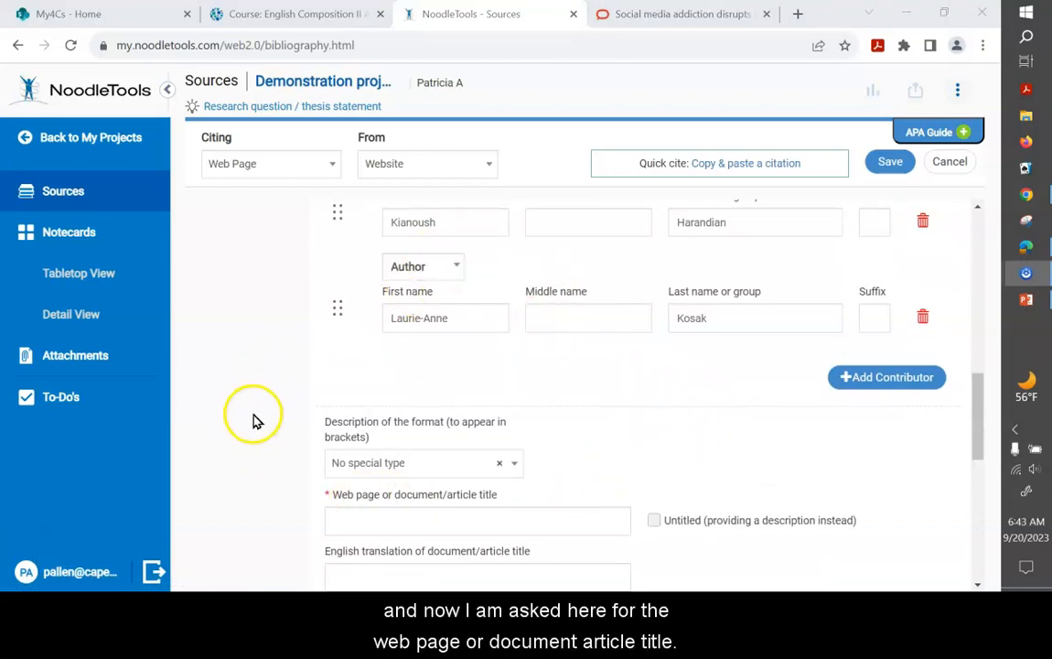
Switch to The Conversation article and examine its headline to identify the title needed for the citation's required title field.
scroll(253, 423, down, 4)
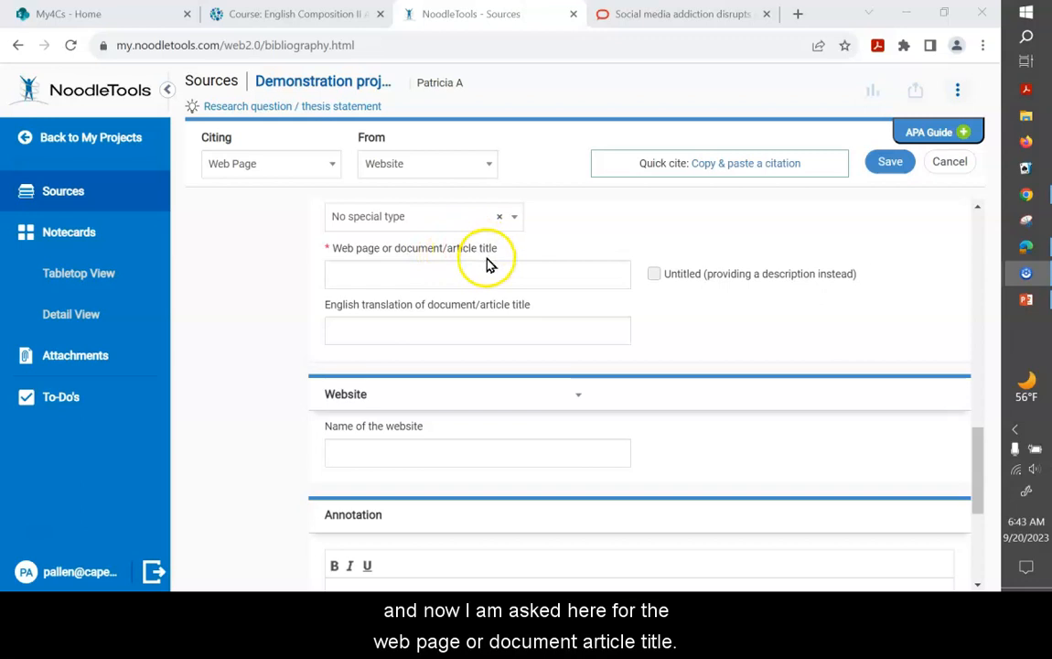
click(659, 15)
scroll(438, 294, up, 1)
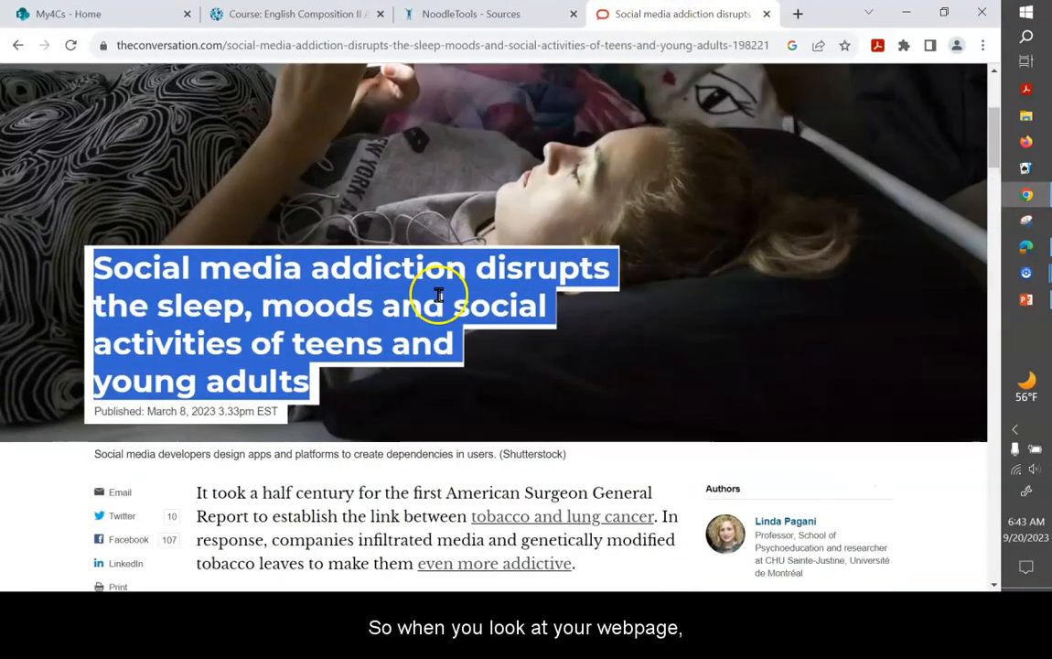
scroll(438, 294, up, 4)
scroll(434, 289, down, 5)
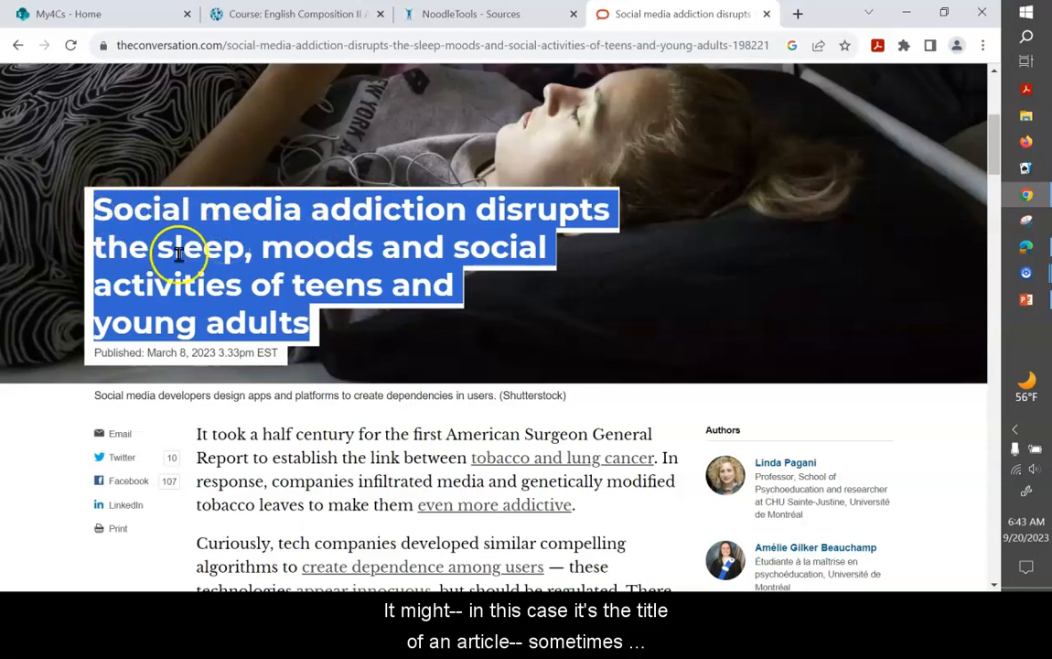
scroll(292, 498, down, 1)
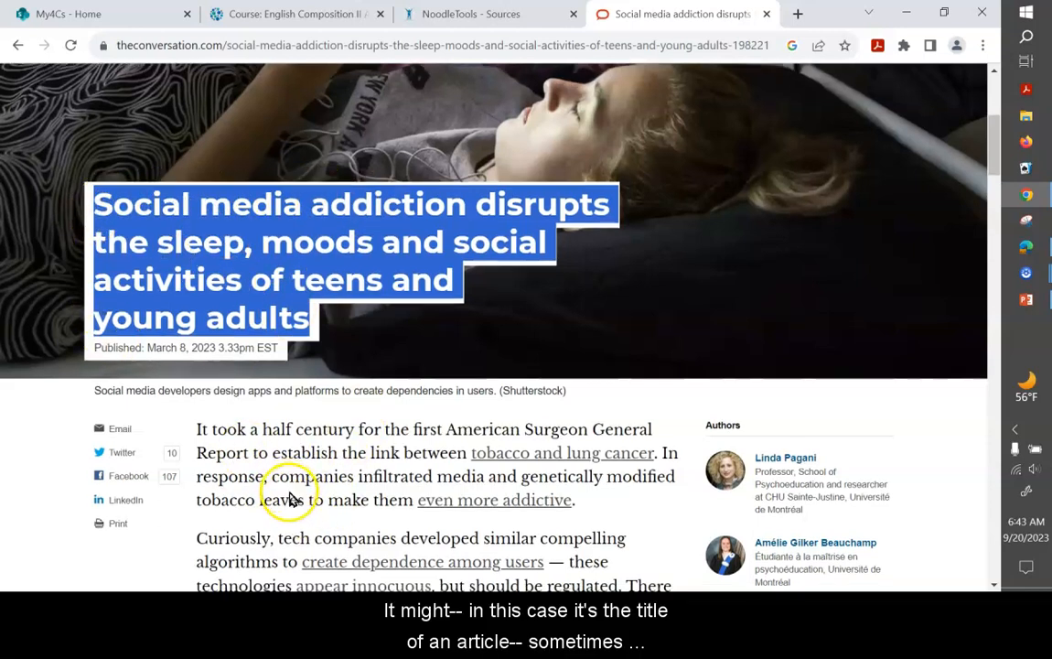
scroll(289, 489, down, 2)
scroll(292, 479, up, 1)
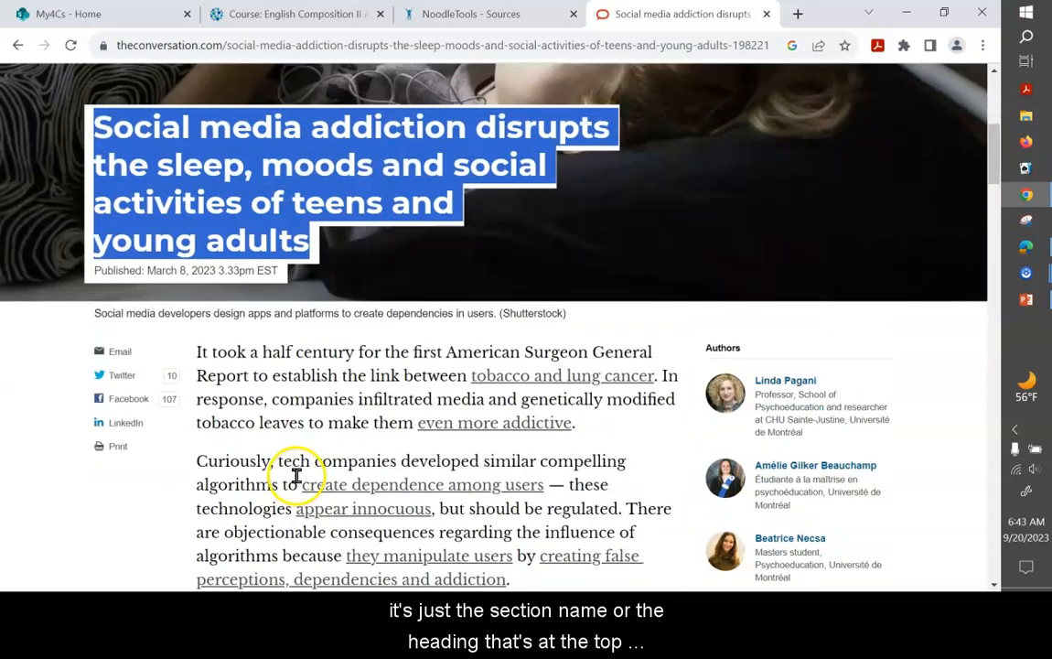
scroll(297, 475, up, 1)
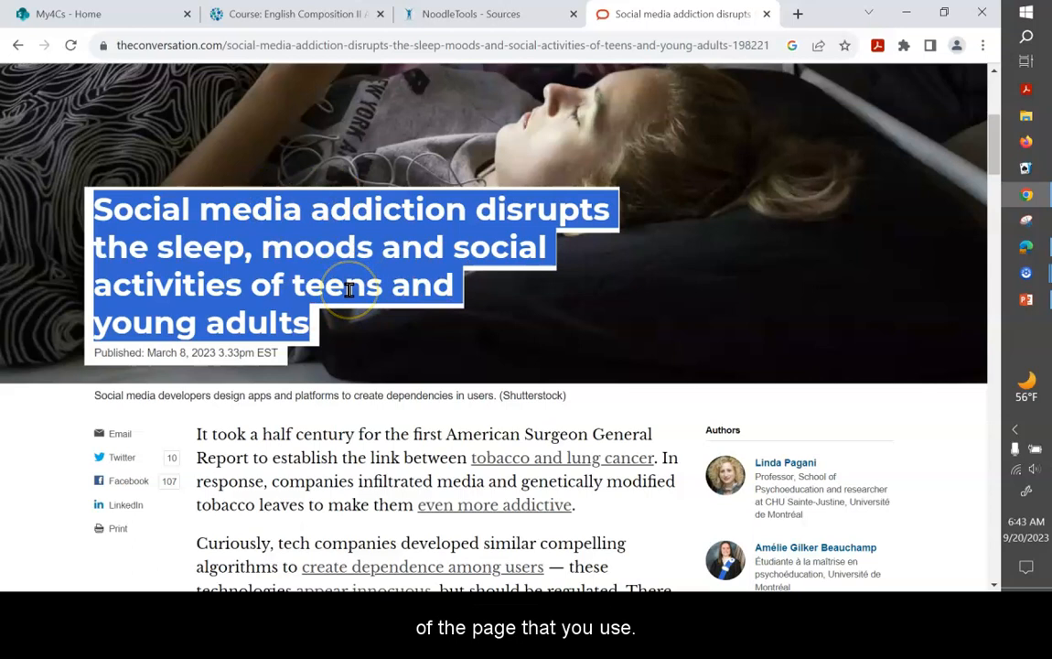
Back in the citation form, paste the copied headline as the web page title and enter The Conversation as the website name.
click(469, 15)
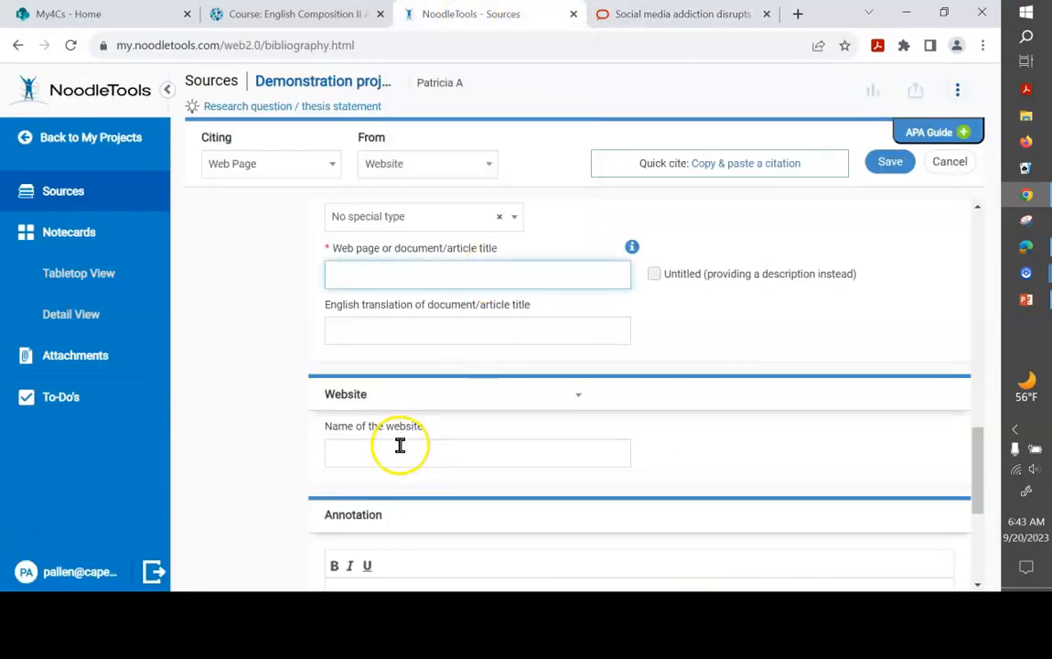
click(391, 276)
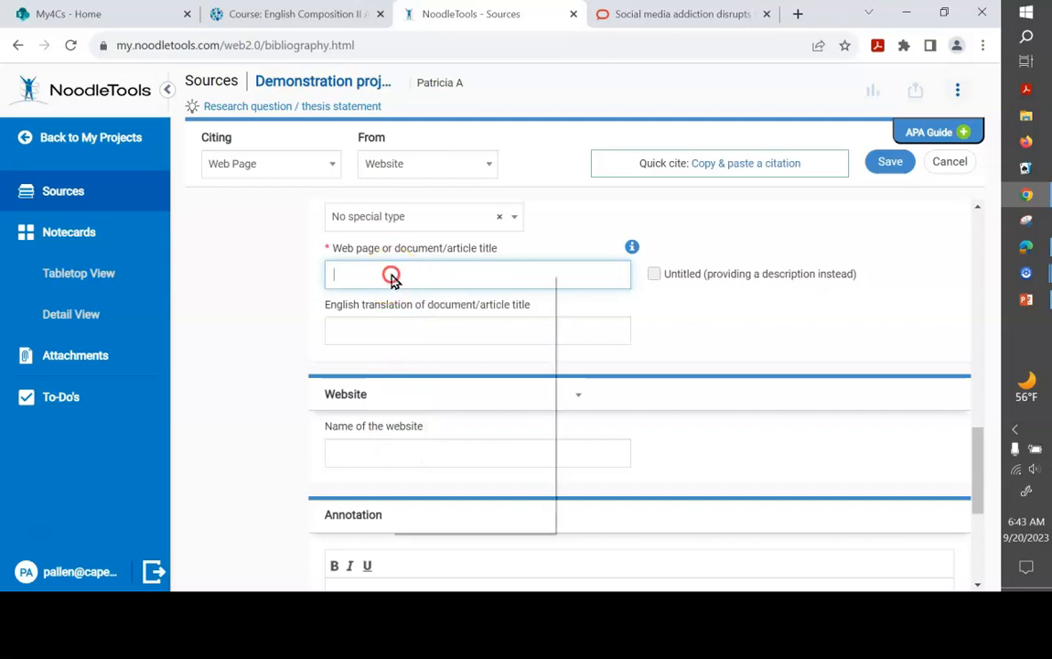
right_click(391, 276)
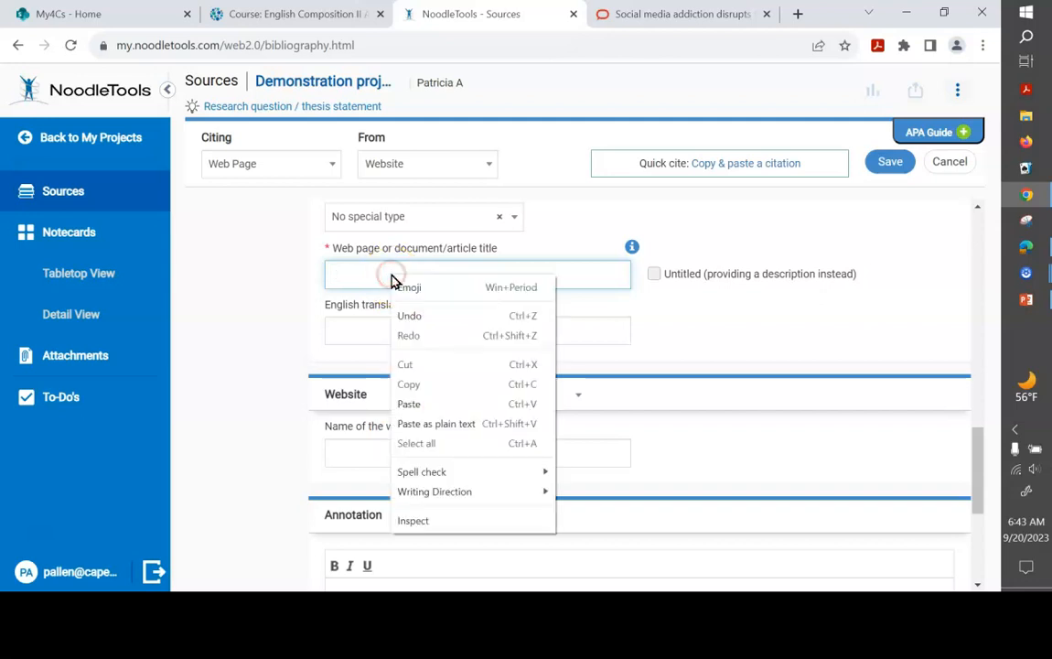
click(409, 404)
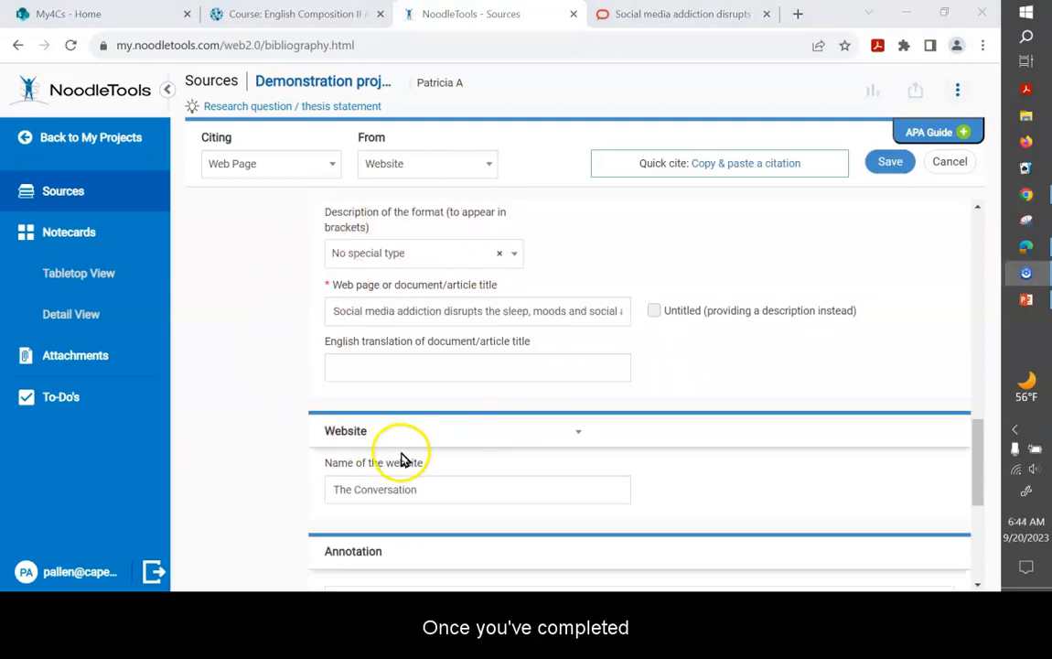
Review the completed citation form from the annotation area back up to the contributors, and save the web page citation.
scroll(531, 311, down, 3)
scroll(530, 307, up, 3)
scroll(535, 311, up, 6)
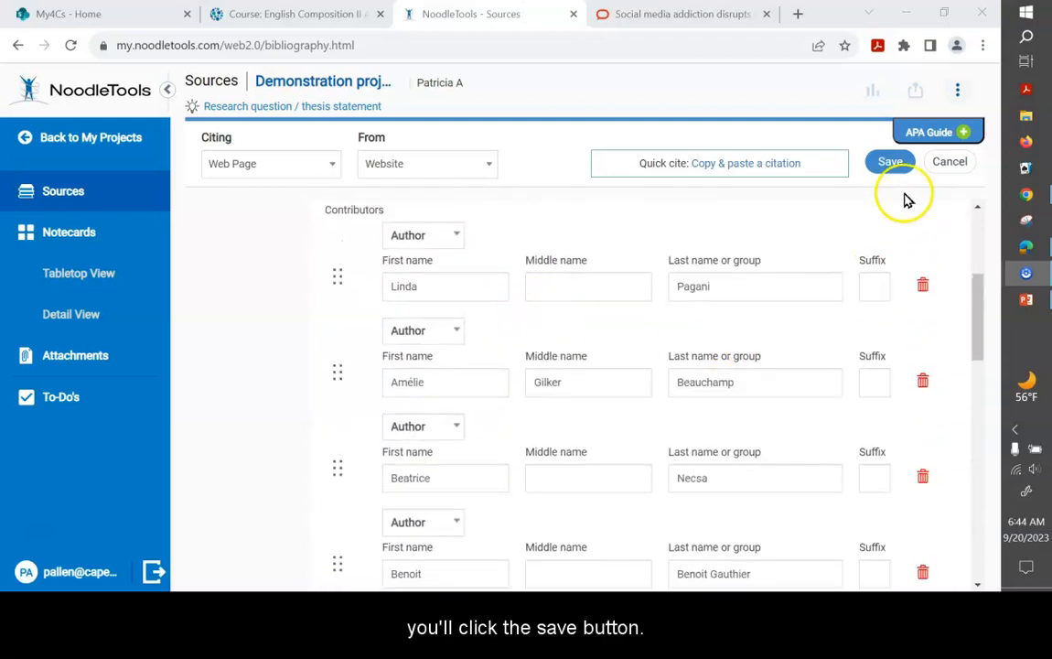
click(887, 163)
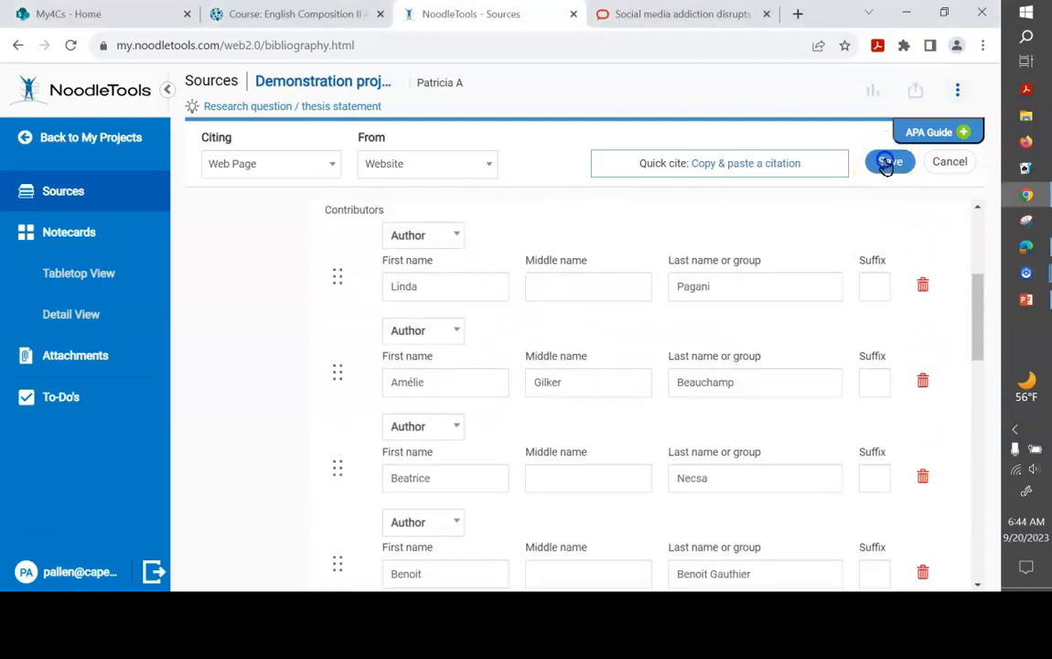